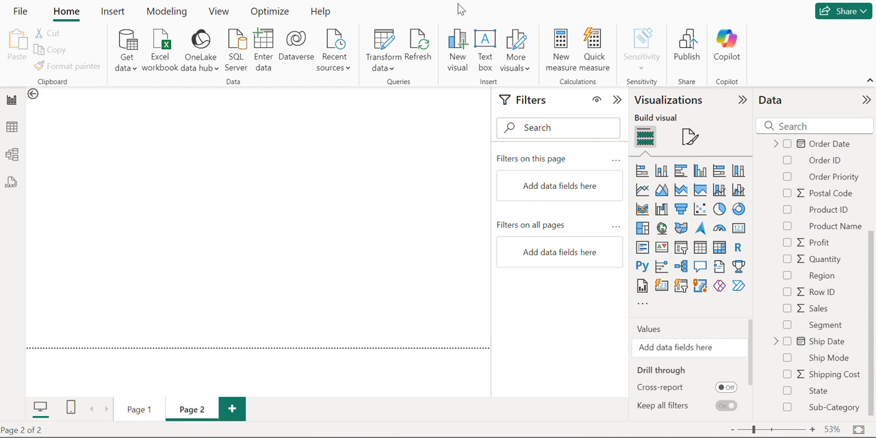
Review the columns of the Customer and Orders tables in the table view, and return to the report view
{"action": "left_click", "coordinate": [10, 135]}
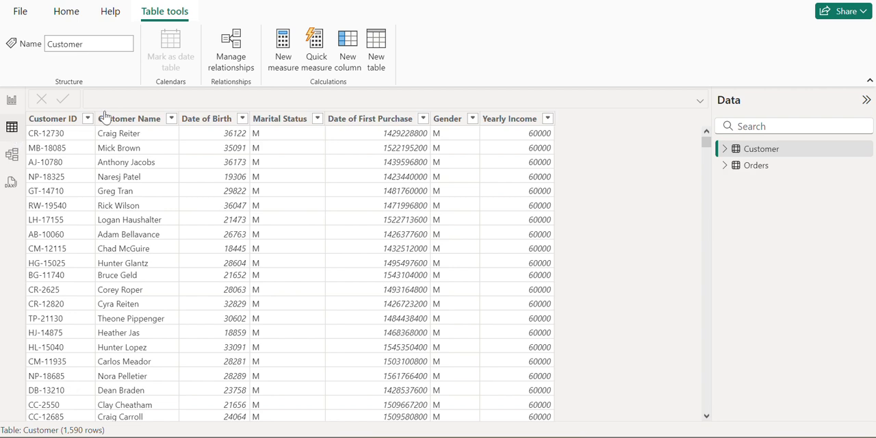
{"action": "left_click", "coordinate": [771, 172]}
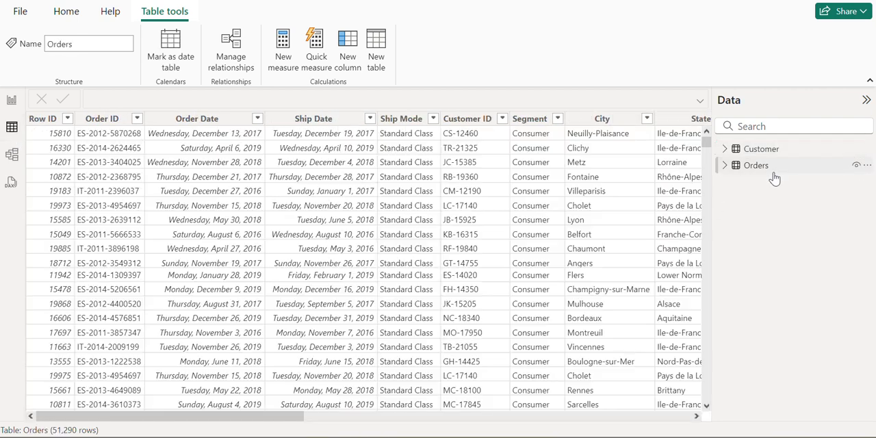
{"action": "scroll", "coordinate": [460, 234], "scroll_direction": "right", "scroll_amount": 5}
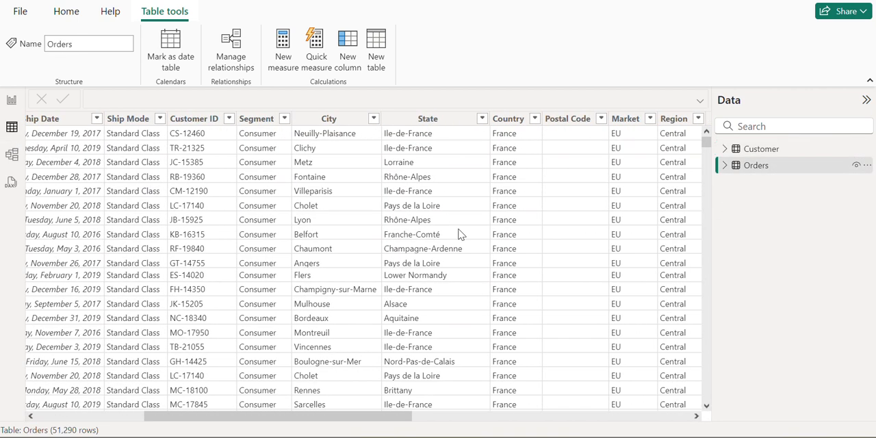
{"action": "scroll", "coordinate": [460, 234], "scroll_direction": "right", "scroll_amount": 2}
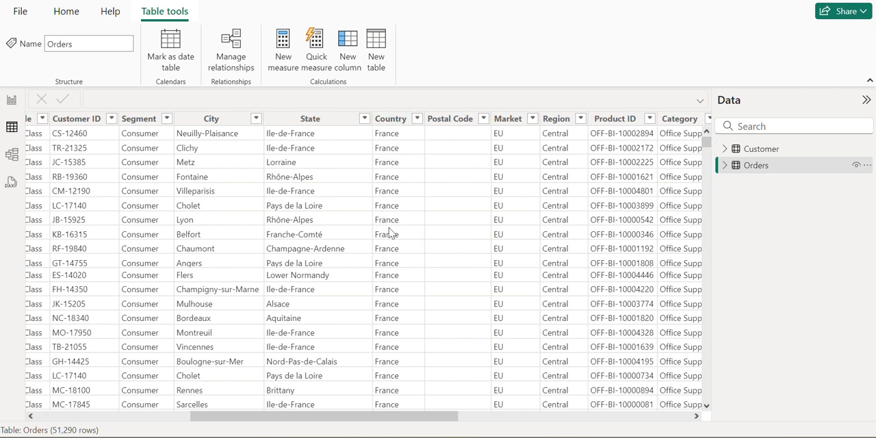
{"action": "scroll", "coordinate": [427, 231], "scroll_direction": "right", "scroll_amount": 2}
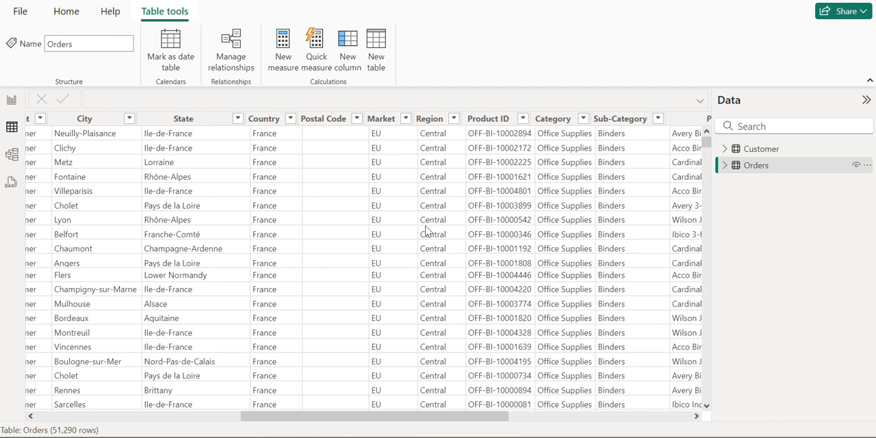
{"action": "scroll", "coordinate": [427, 230], "scroll_direction": "left", "scroll_amount": 5}
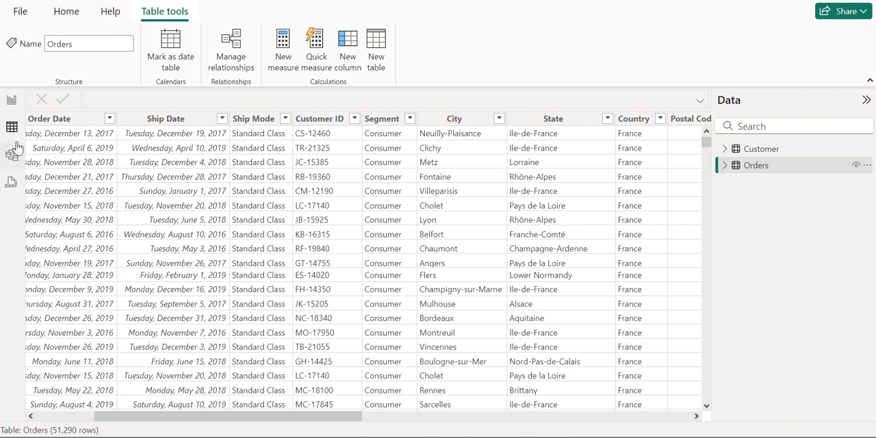
{"action": "left_click", "coordinate": [10, 100]}
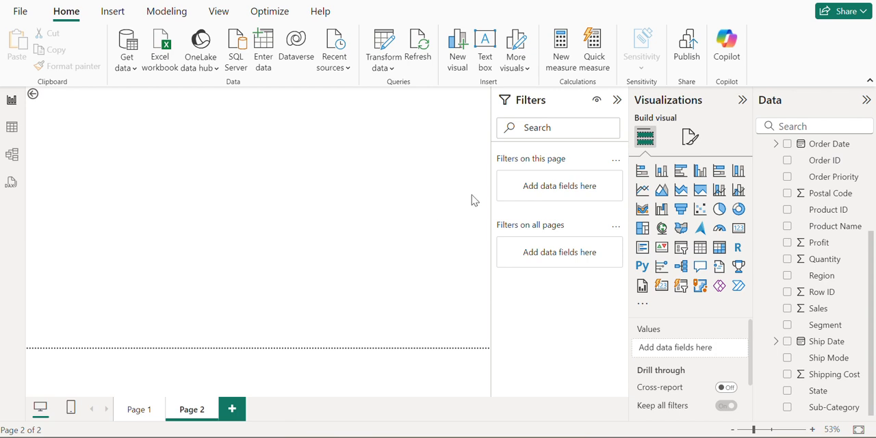
Create a new measure and name it Totalsum
{"action": "left_click", "coordinate": [165, 15]}
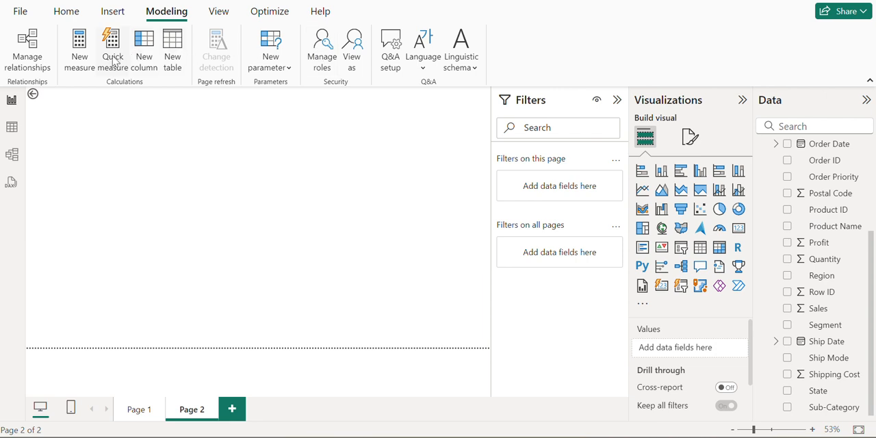
{"action": "left_click", "coordinate": [84, 58]}
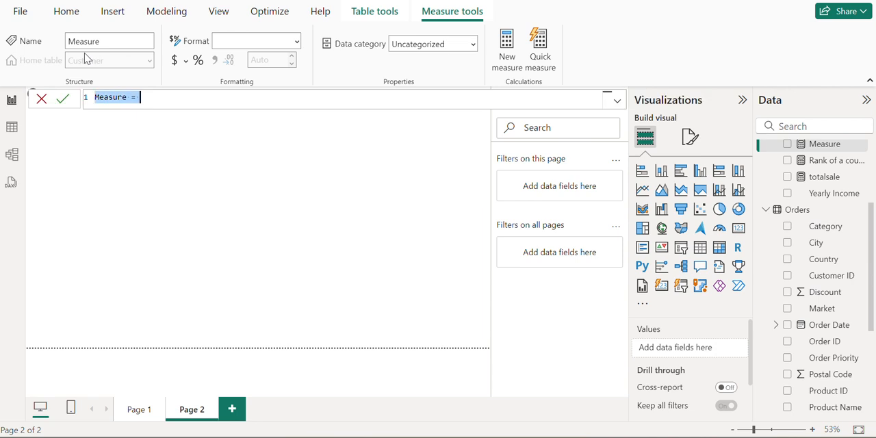
{"action": "left_click", "coordinate": [128, 99]}
{"action": "key", "text": "BackSpace"}
{"action": "key", "text": "BackSpace"}
{"action": "key", "text": "BackSpace"}
{"action": "key", "text": "BackSpace"}
{"action": "key", "text": "BackSpace"}
{"action": "key", "text": "BackSpace"}
{"action": "key", "text": "BackSpace"}
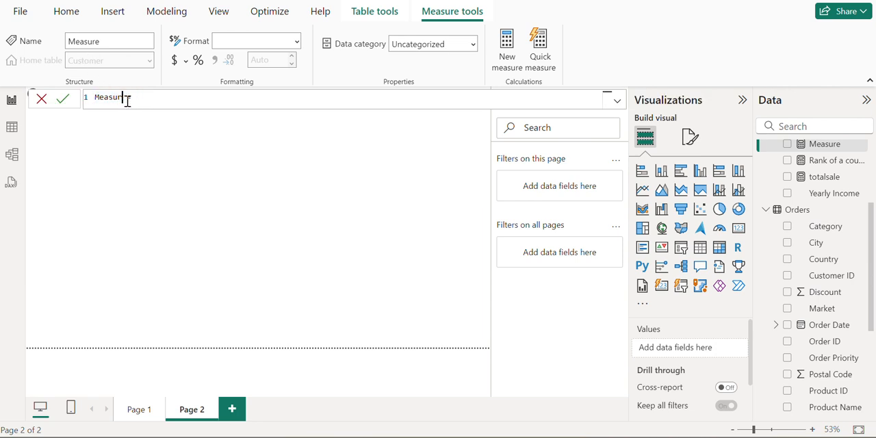
{"action": "type", "text": "Totalsum ="}
Define the Totalsum measure as sum(Orders[Sales]) and commit the formula
{"action": "left_click", "coordinate": [168, 99]}
{"action": "type", "text": "sum("}
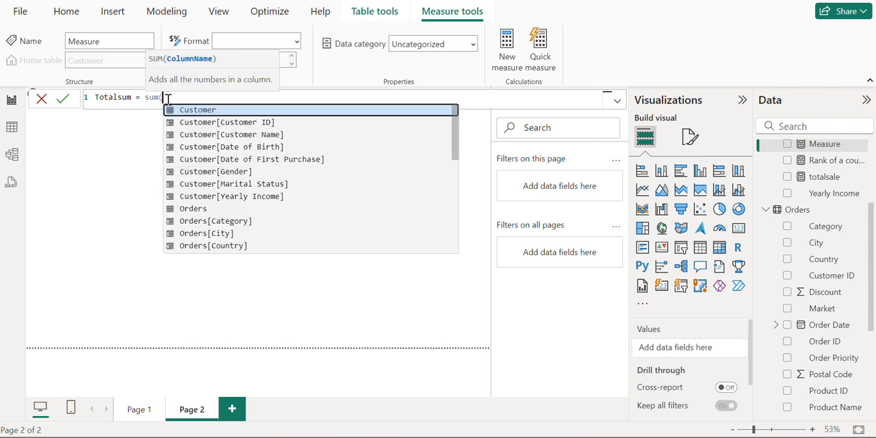
{"action": "scroll", "coordinate": [233, 185], "scroll_direction": "down", "scroll_amount": 4}
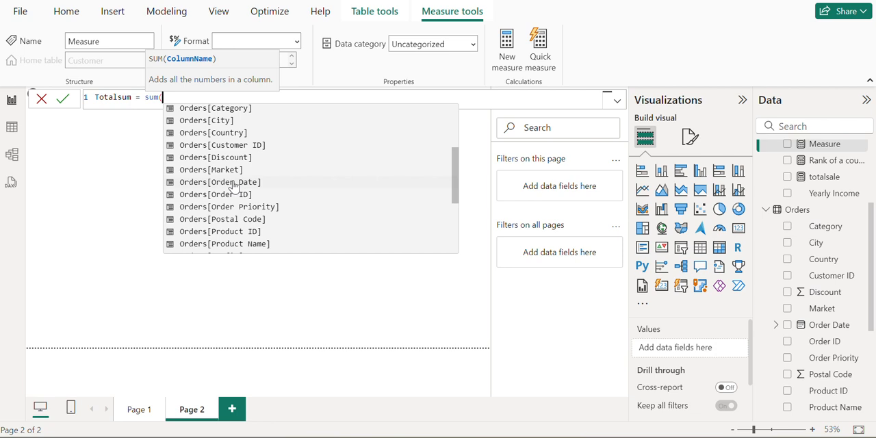
{"action": "scroll", "coordinate": [234, 184], "scroll_direction": "down", "scroll_amount": 3}
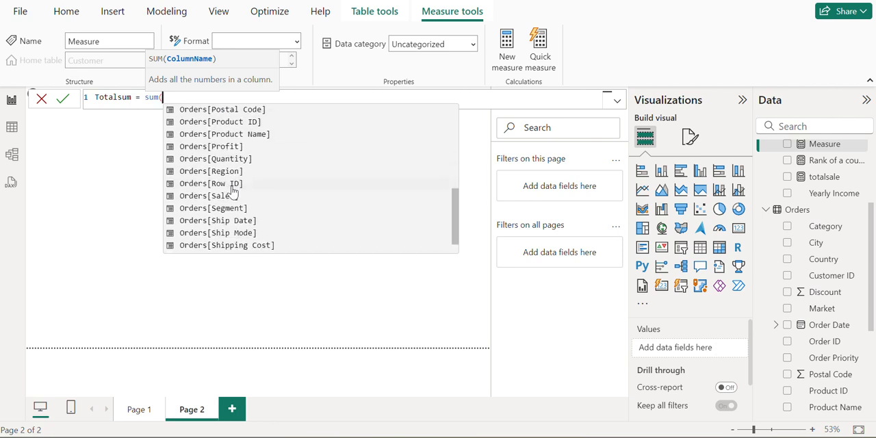
{"action": "left_click", "coordinate": [230, 197]}
{"action": "type", "text": ")"}
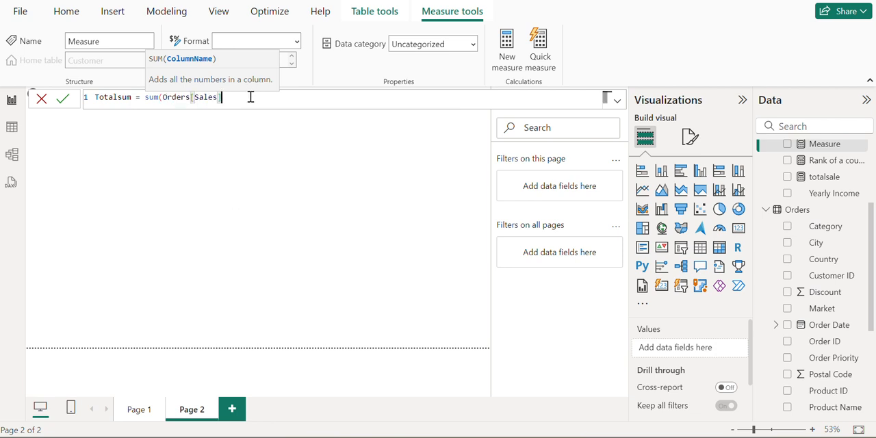
{"action": "left_click", "coordinate": [63, 99]}
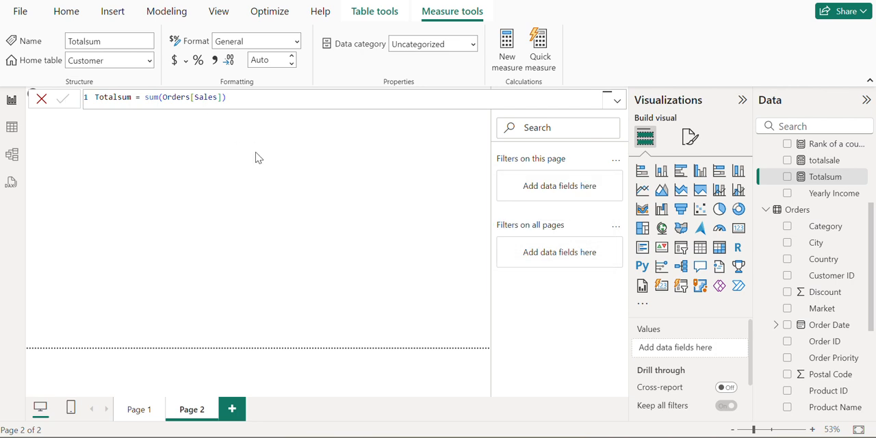
{"action": "left_click", "coordinate": [250, 301]}
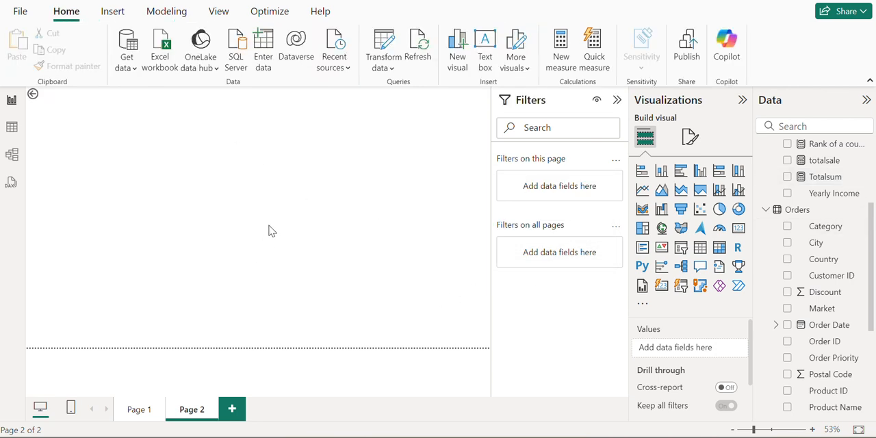
{"action": "left_click", "coordinate": [15, 129]}
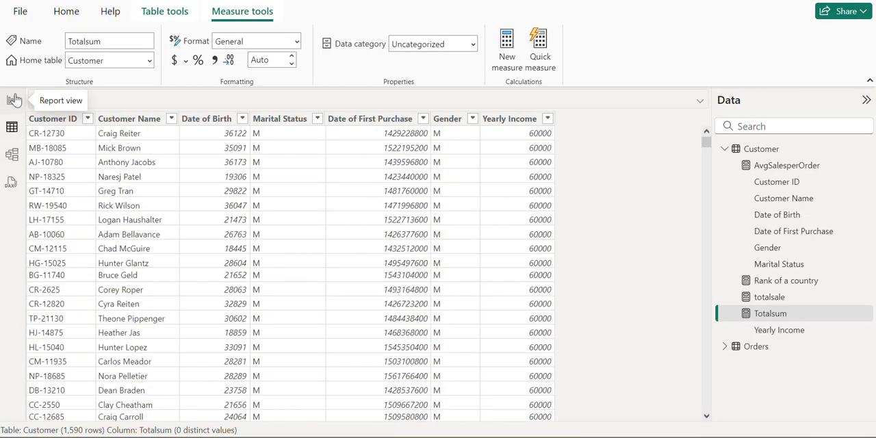
{"action": "left_click", "coordinate": [15, 100]}
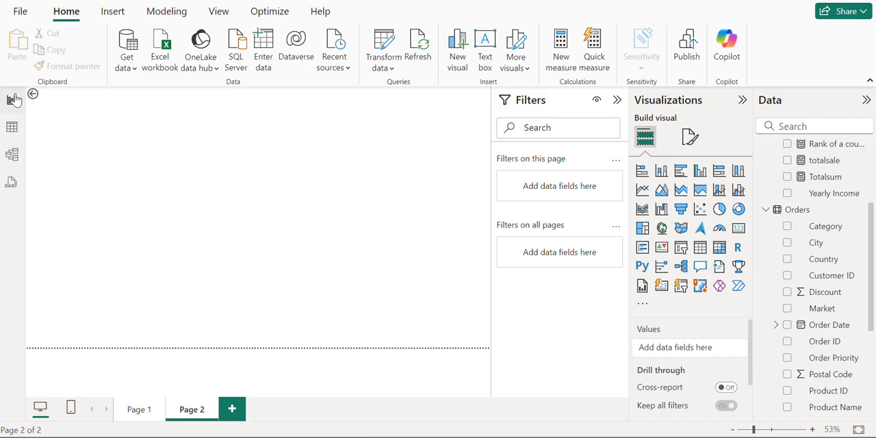
Create another new measure and name it countryRank
{"action": "left_click", "coordinate": [165, 13]}
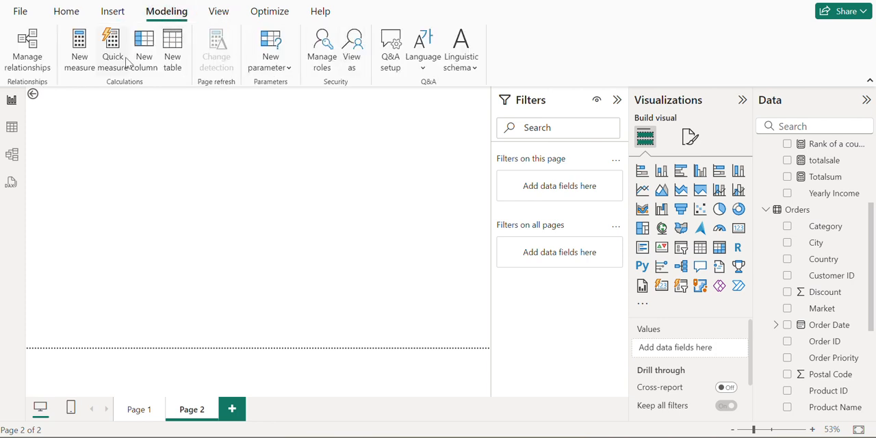
{"action": "left_click", "coordinate": [74, 63]}
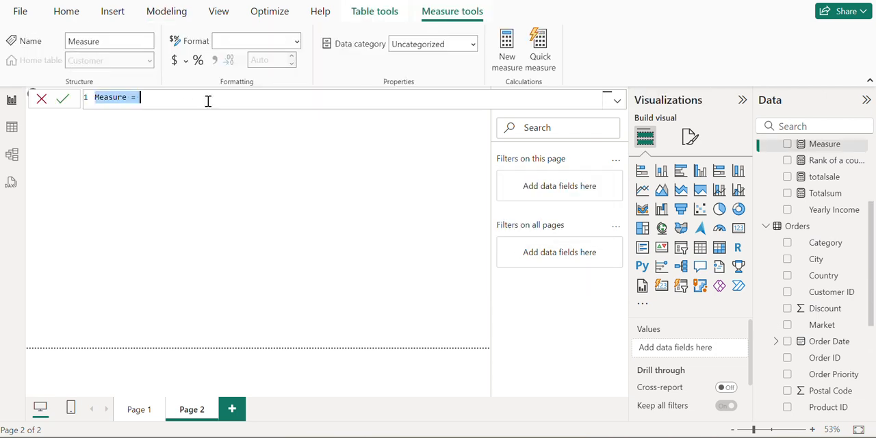
{"action": "left_click", "coordinate": [130, 99]}
{"action": "key", "text": "BackSpace"}
{"action": "key", "text": "BackSpace"}
{"action": "key", "text": "BackSpace"}
{"action": "key", "text": "BackSpace"}
{"action": "key", "text": "BackSpace"}
{"action": "key", "text": "BackSpace"}
{"action": "key", "text": "BackSpace"}
{"action": "key", "text": "BackSpace"}
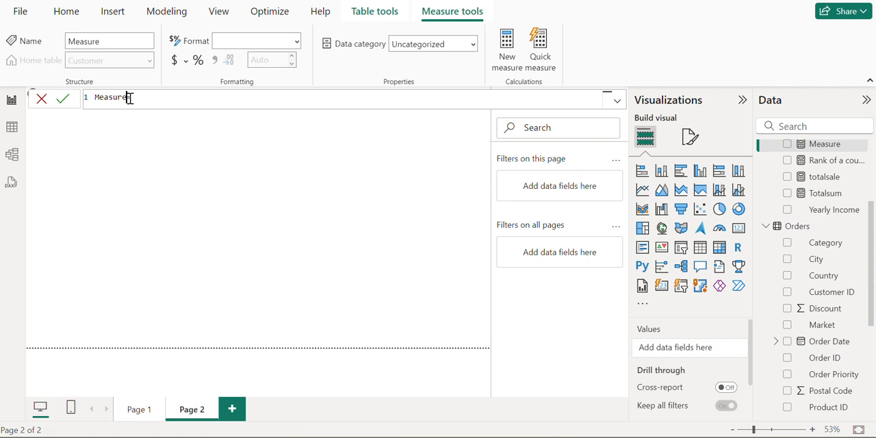
{"action": "type", "text": "countryRank="}
Begin the countryRank formula with an IF function whose logical test opens a RANKX function
{"action": "left_click", "coordinate": [176, 98]}
{"action": "type", "text": "if("}
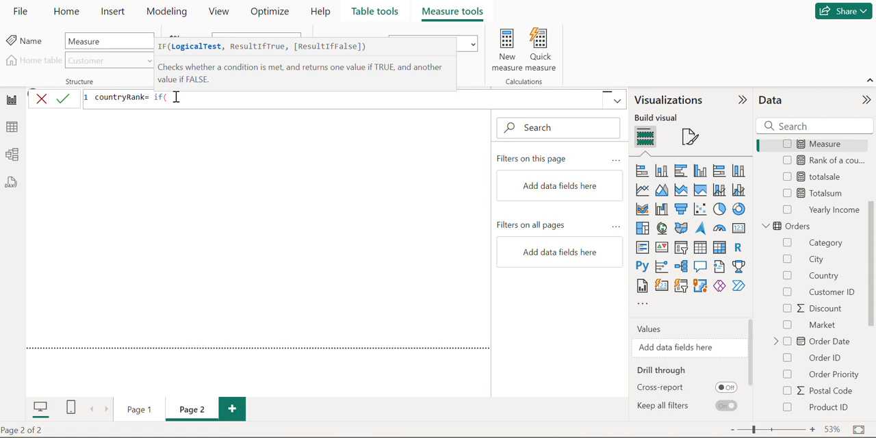
{"action": "type", "text": "Rankx"}
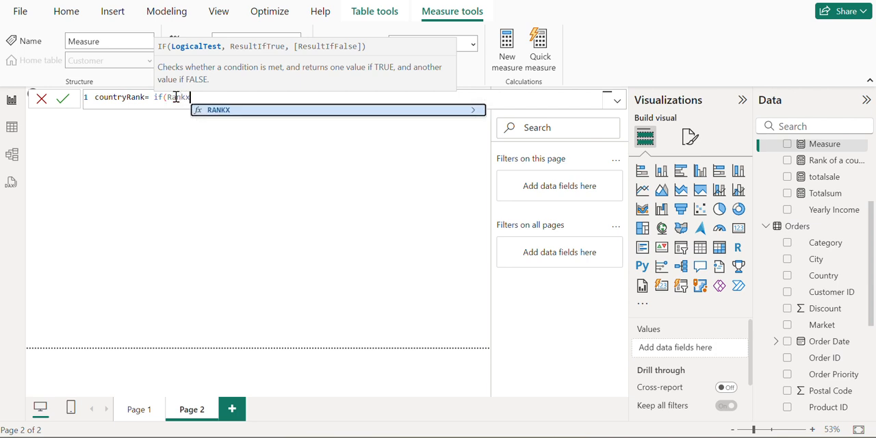
{"action": "type", "text": "(or"}
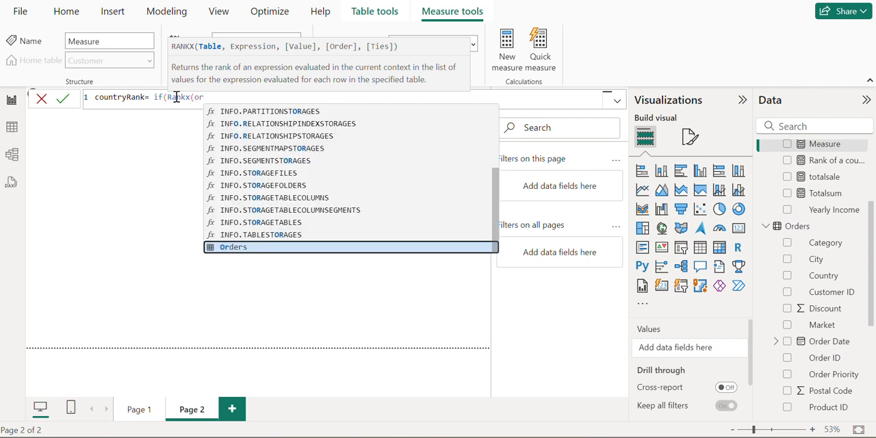
{"action": "type", "text": "der"}
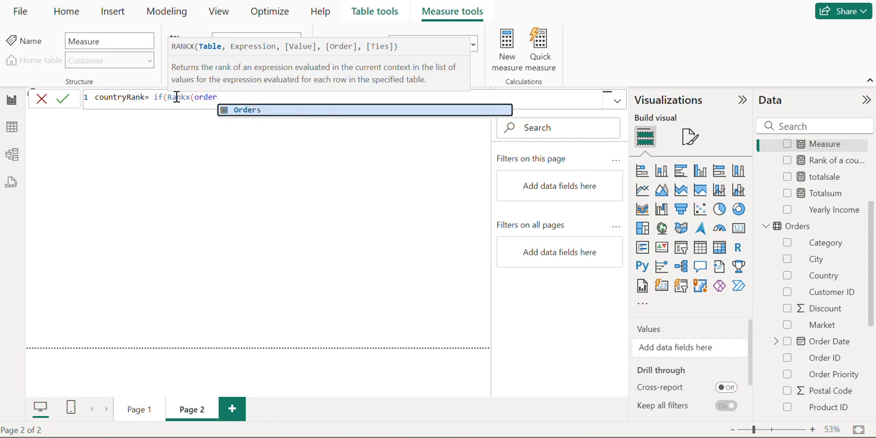
{"action": "type", "text": "s"}
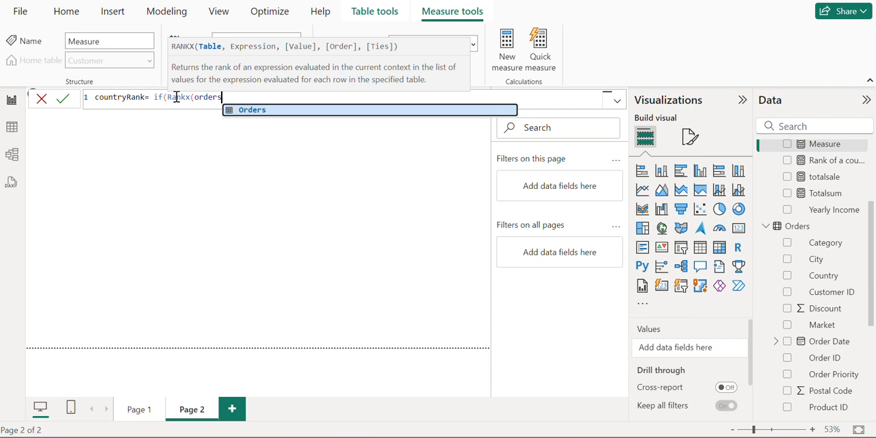
{"action": "key", "text": "BackSpace"}
{"action": "key", "text": "BackSpace"}
{"action": "key", "text": "BackSpace"}
{"action": "key", "text": "BackSpace"}
{"action": "key", "text": "BackSpace"}
{"action": "key", "text": "BackSpace"}
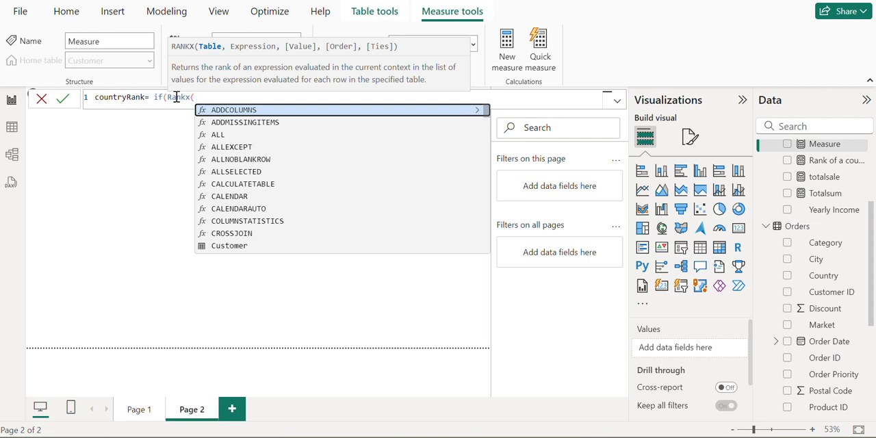
Enter all(Orders[Country]) as the table argument of RANKX, followed by a comma
{"action": "type", "text": "all"}
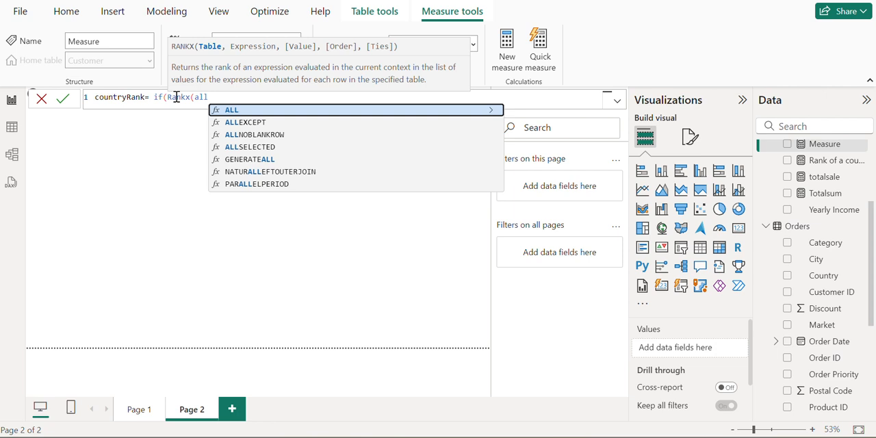
{"action": "type", "text": "(orders"}
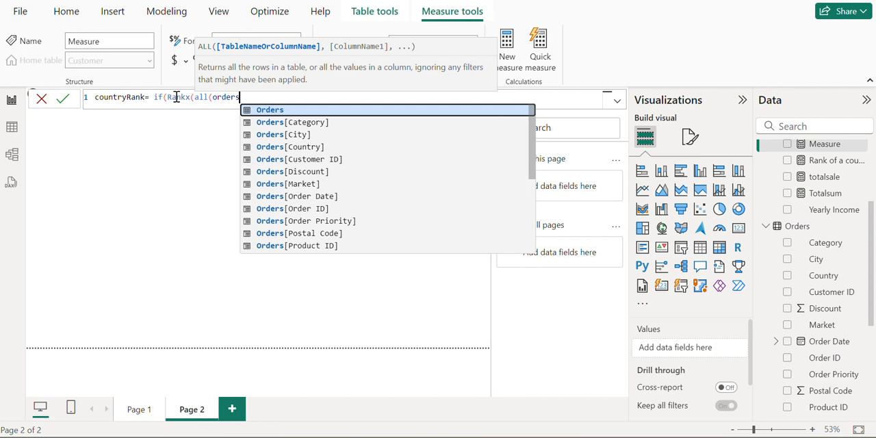
{"action": "left_click", "coordinate": [291, 146]}
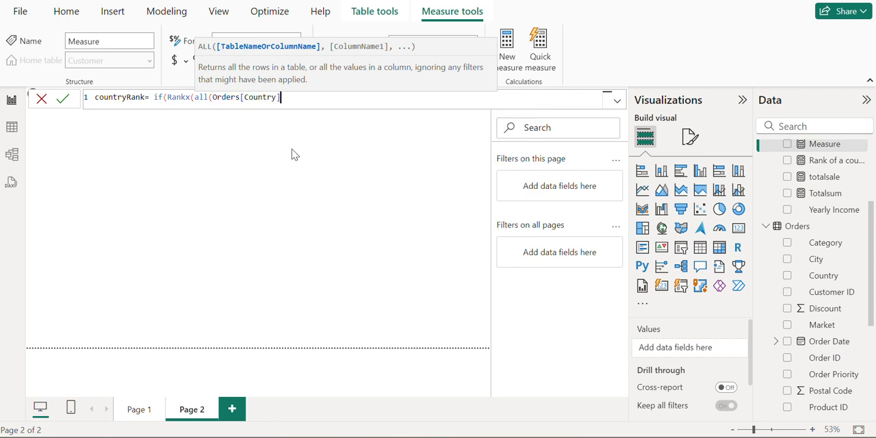
{"action": "type", "text": ")"}
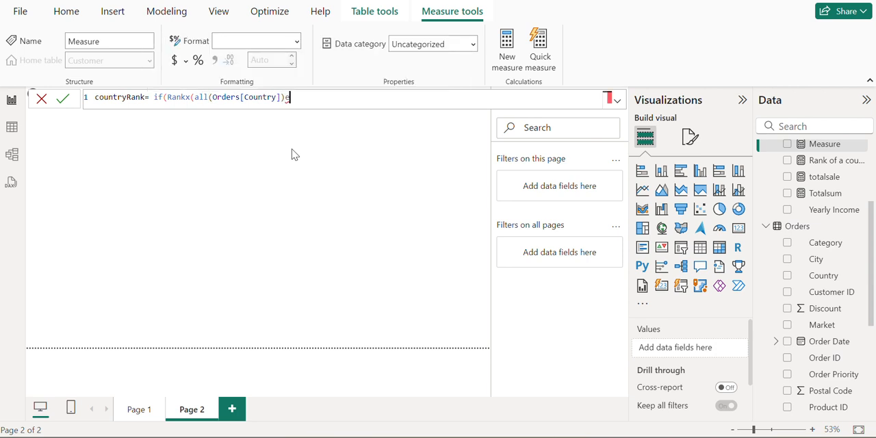
{"action": "type", "text": ","}
{"action": "key", "text": "BackSpace"}
{"action": "type", "text": ","}
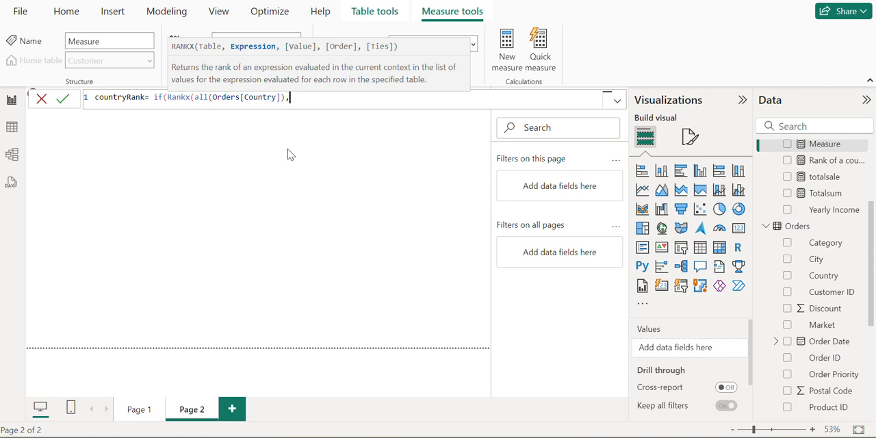
{"action": "type", "text": "["}
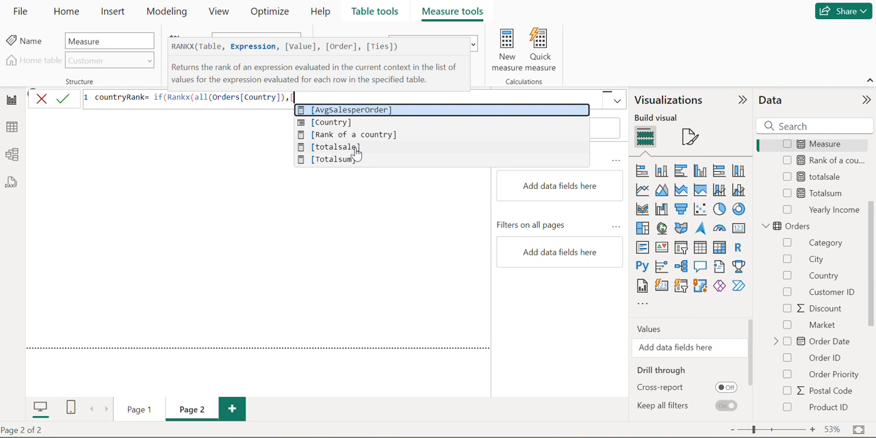
Insert the [Totalsum] measure as the expression argument of RANKX in the countryRank formula
{"action": "left_click", "coordinate": [357, 175]}
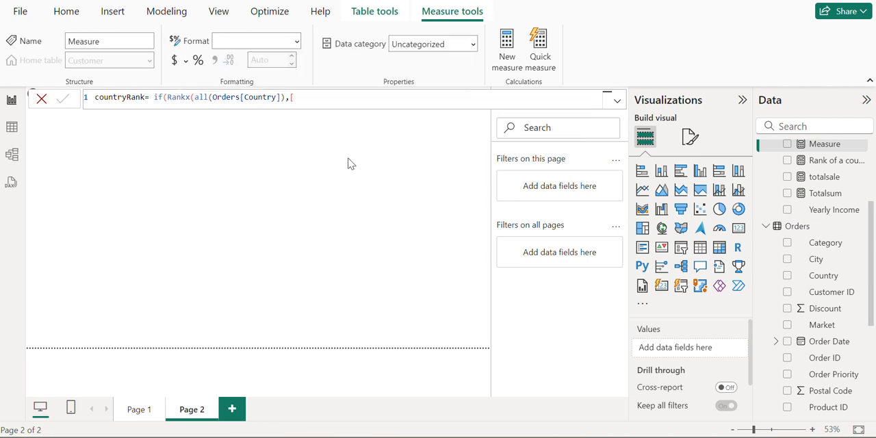
{"action": "left_click", "coordinate": [298, 98]}
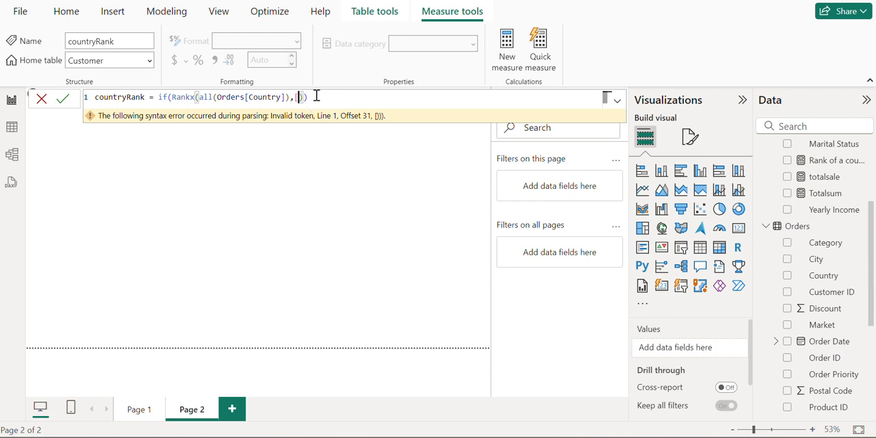
{"action": "left_click", "coordinate": [316, 98]}
{"action": "key", "text": "BackSpace"}
{"action": "key", "text": "BackSpace"}
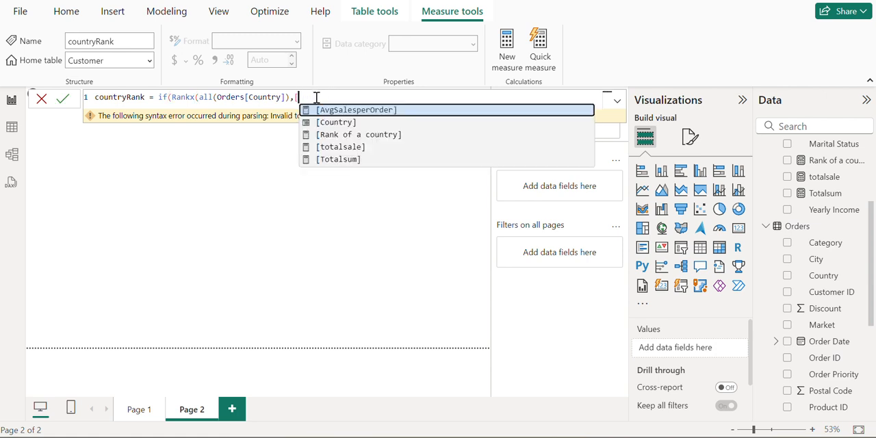
{"action": "left_click", "coordinate": [364, 159]}
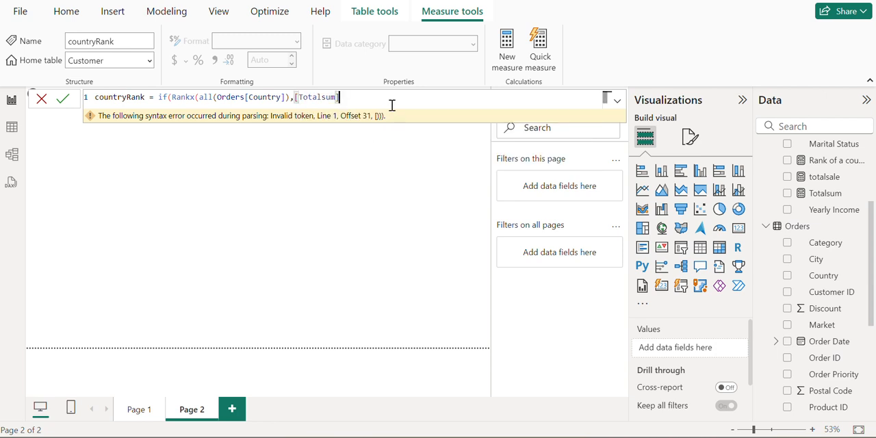
Complete the first condition of the IF test by closing RANKX after [Totalsum] and comparing it with >10
{"action": "type", "text": ">10)"}
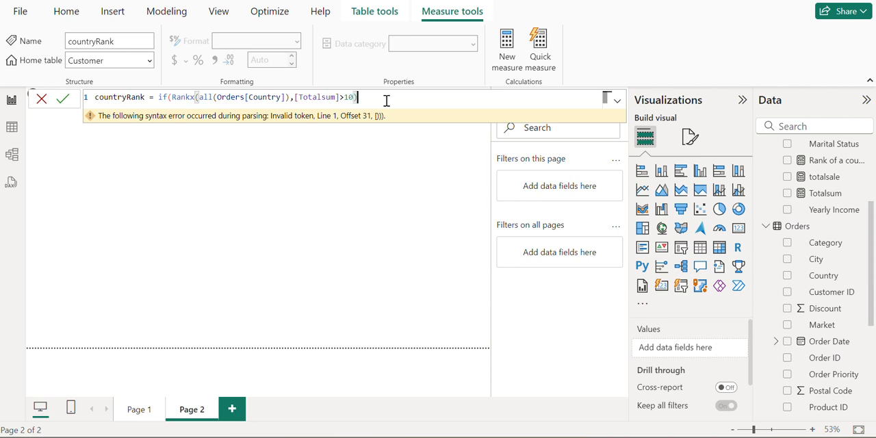
{"action": "key", "text": "BackSpace"}
{"action": "key", "text": "Left"}
{"action": "key", "text": "Left"}
{"action": "key", "text": "Left"}
{"action": "type", "text": ")"}
Append a copy of the RANKX condition to the logical test with && and change its comparison to <20
{"action": "left_click_drag", "start_coordinate": [363, 101], "coordinate": [172, 98]}
{"action": "key", "text": "ctrl+c"}
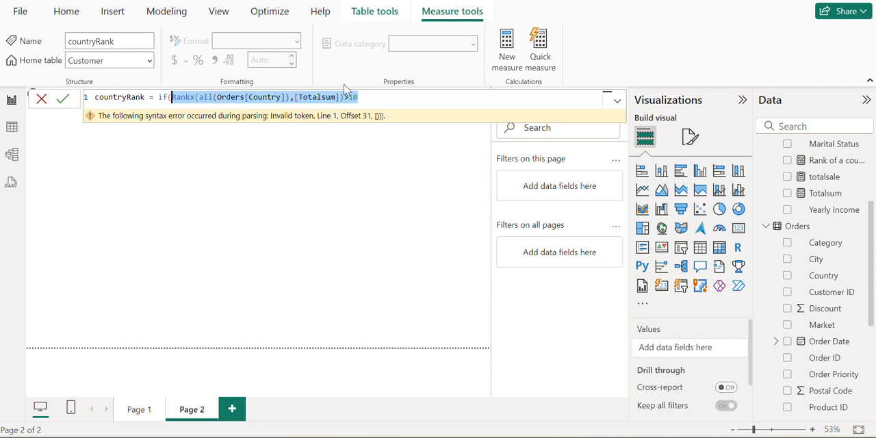
{"action": "left_click", "coordinate": [368, 97]}
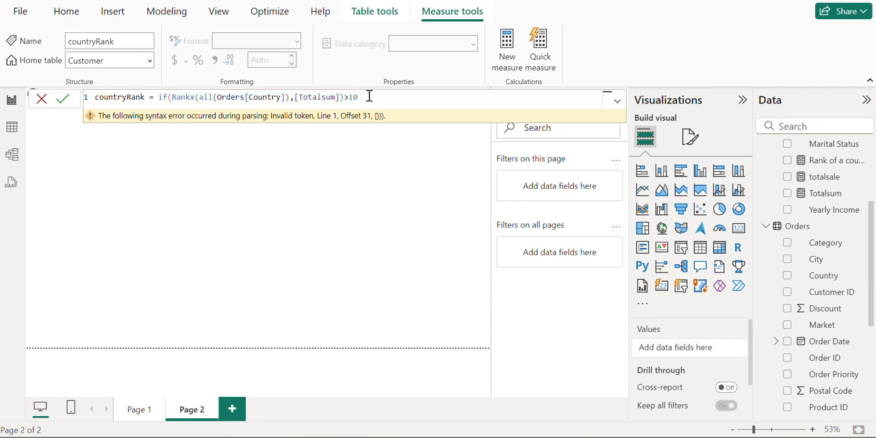
{"action": "type", "text": "&&"}
{"action": "key", "text": "ctrl+v"}
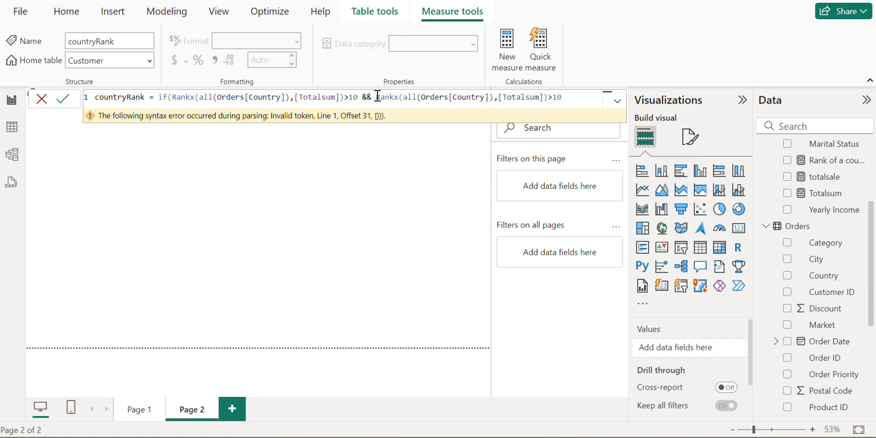
{"action": "key", "text": "BackSpace"}
{"action": "key", "text": "BackSpace"}
{"action": "key", "text": "BackSpace"}
{"action": "type", "text": "<20"}
{"action": "type", "text": ")"}
{"action": "key", "text": "BackSpace"}
Set the [totalsale] measure as the value the IF function returns when the test is true
{"action": "type", "text": ",["}
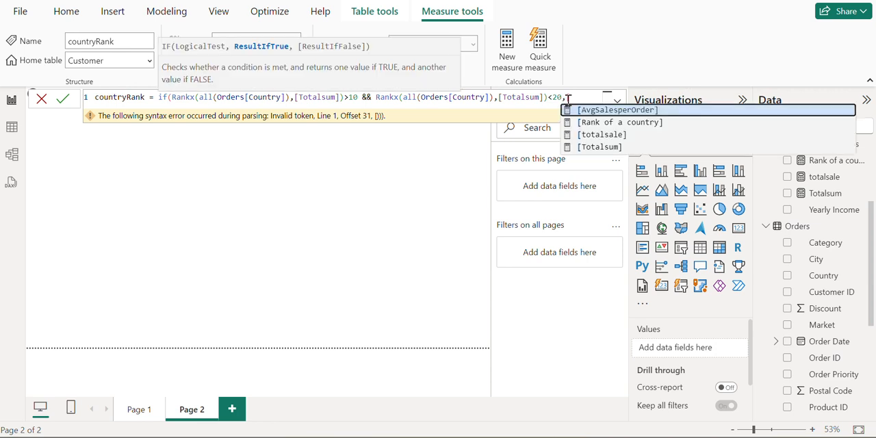
{"action": "left_click", "coordinate": [601, 136]}
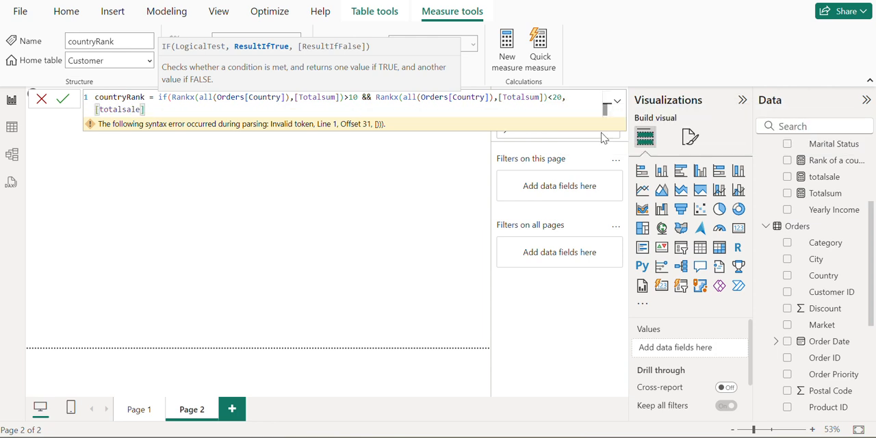
Set BLANK() as the false result, close the IF function and commit the countryRank formula
{"action": "type", "text": ",b"}
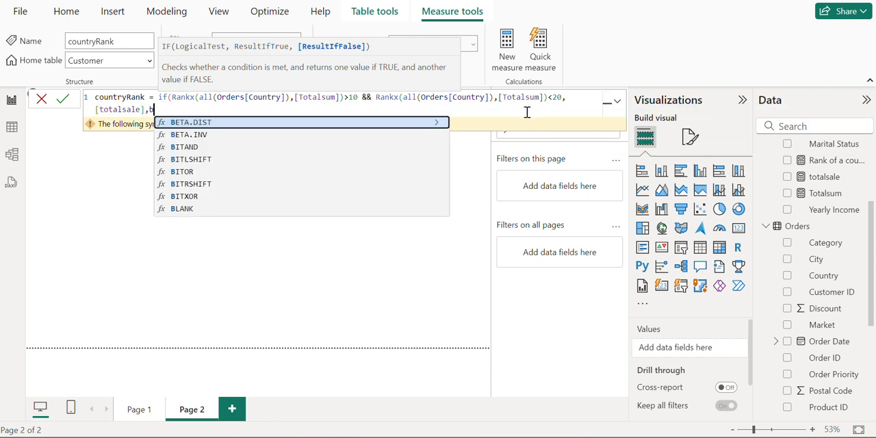
{"action": "type", "text": "la"}
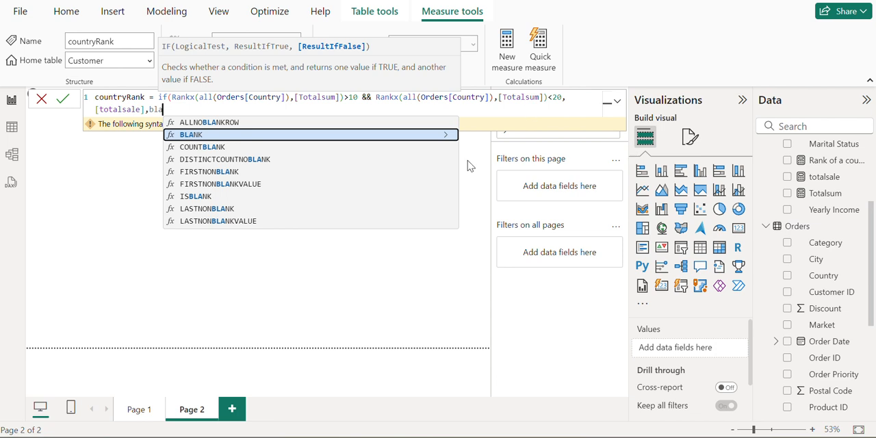
{"action": "left_click", "coordinate": [384, 136]}
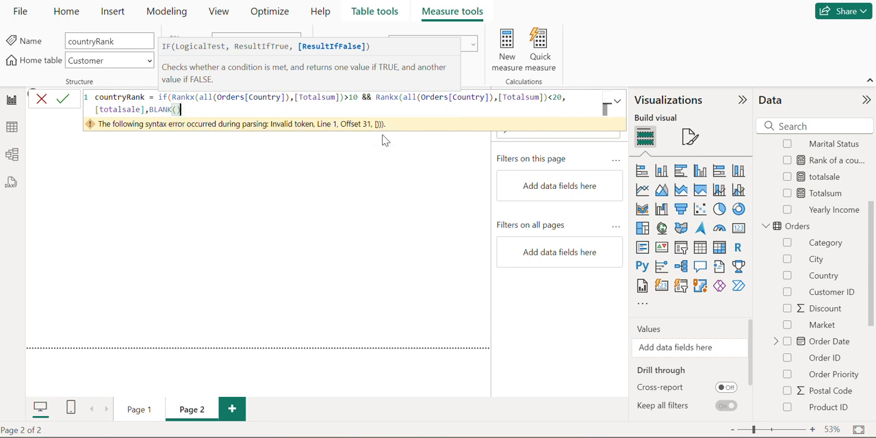
{"action": "type", "text": ")"}
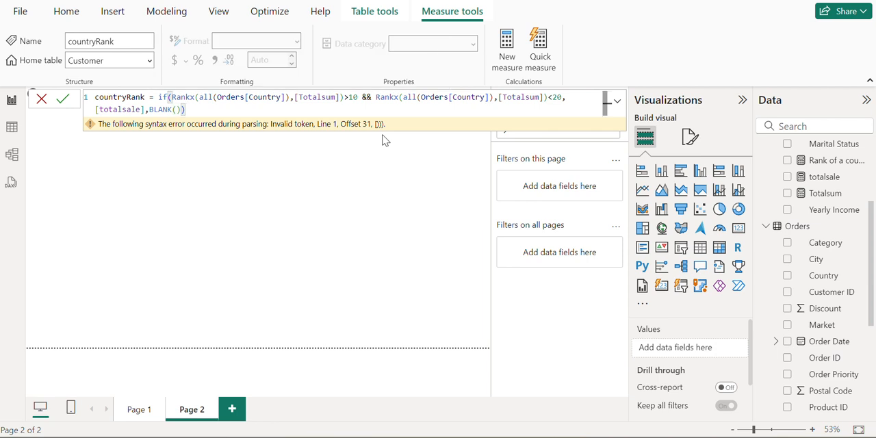
{"action": "left_click", "coordinate": [66, 101]}
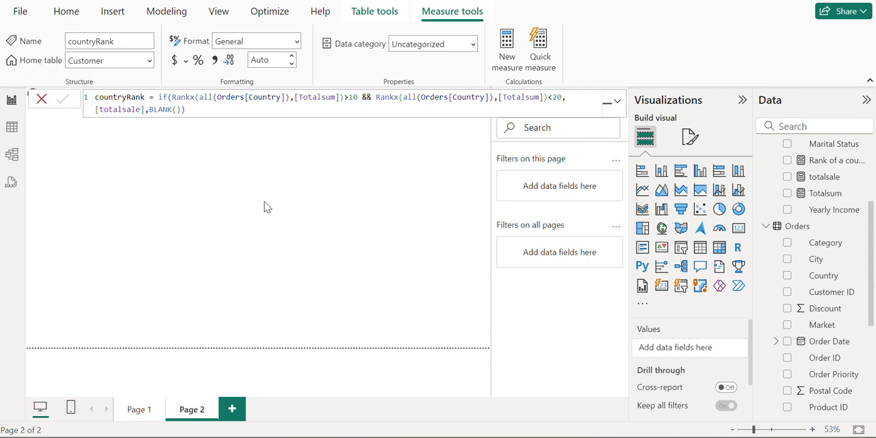
{"action": "scroll", "coordinate": [819, 348], "scroll_direction": "up", "scroll_amount": 3}
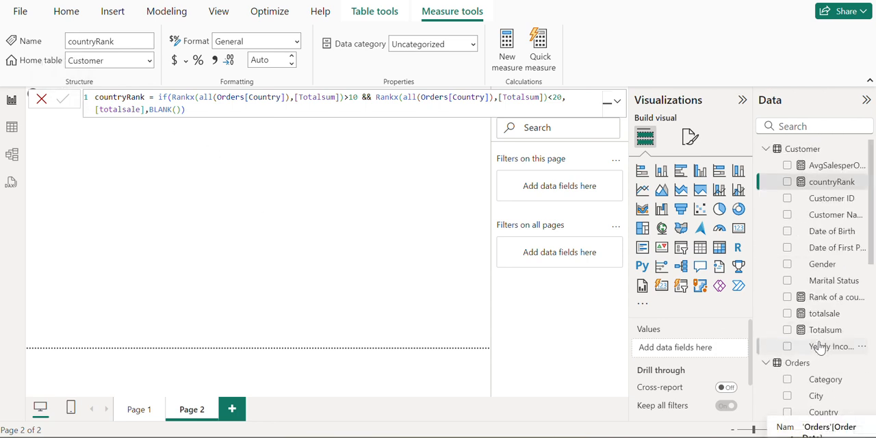
{"action": "left_click", "coordinate": [331, 285]}
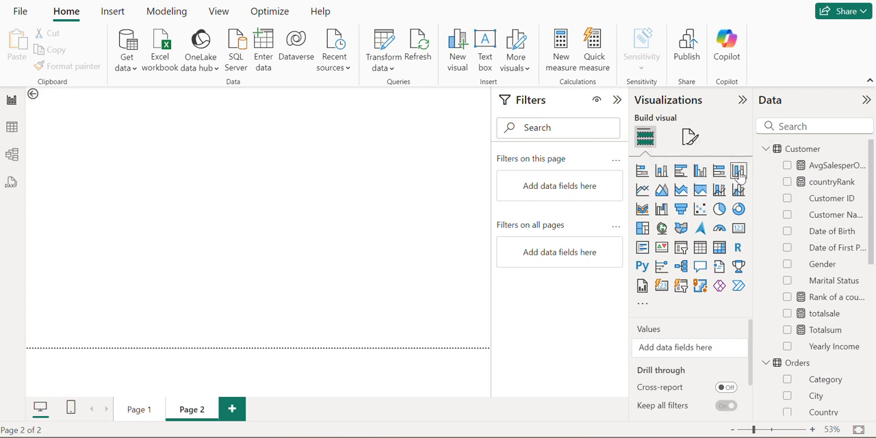
{"action": "left_click", "coordinate": [661, 170]}
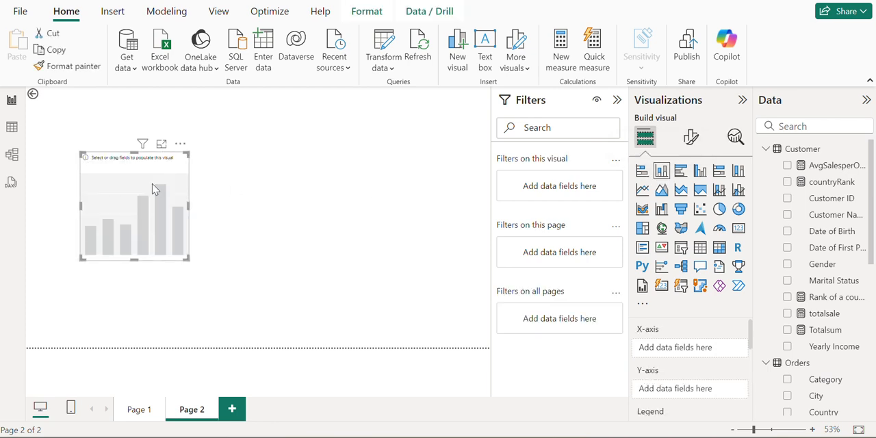
{"action": "left_click_drag", "start_coordinate": [156, 190], "coordinate": [255, 176]}
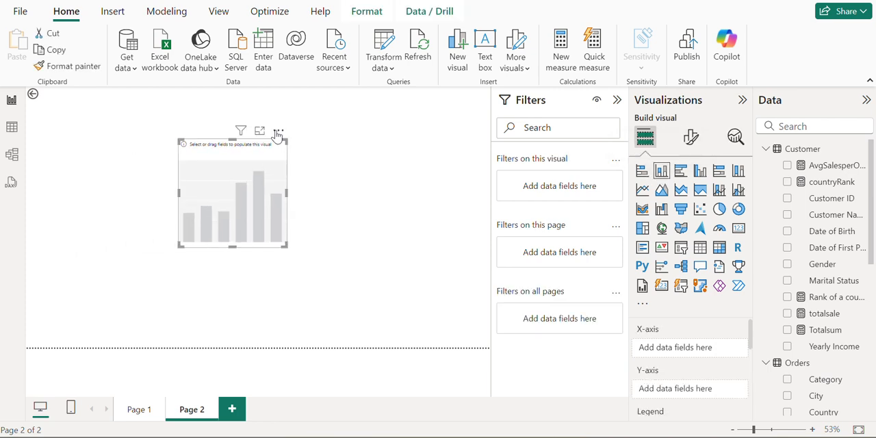
{"action": "left_click", "coordinate": [278, 130]}
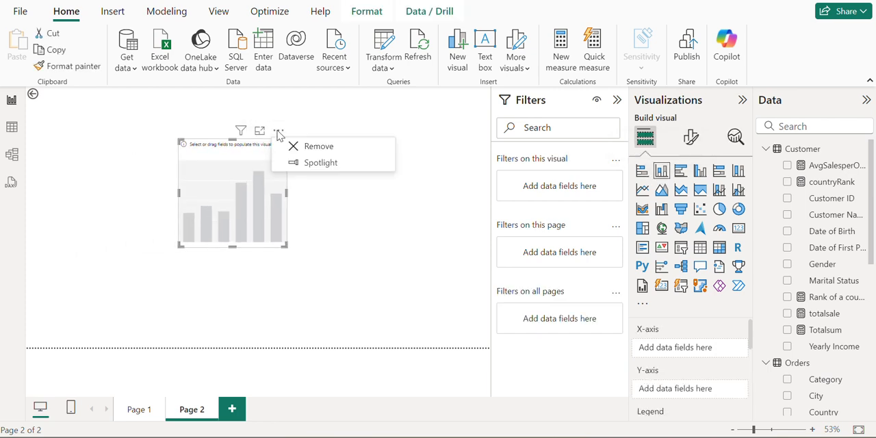
{"action": "left_click", "coordinate": [316, 146]}
Add a table visual near the middle of Page 2 and show the Country field from Orders in it
{"action": "left_click", "coordinate": [699, 248]}
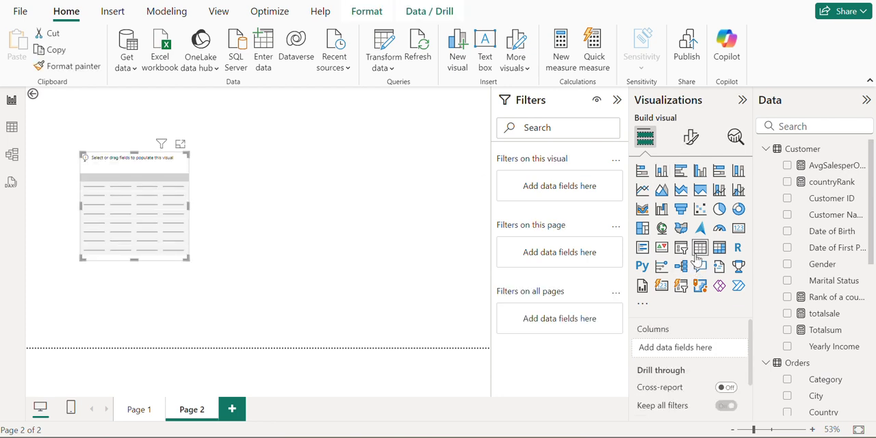
{"action": "left_click_drag", "start_coordinate": [164, 207], "coordinate": [251, 208]}
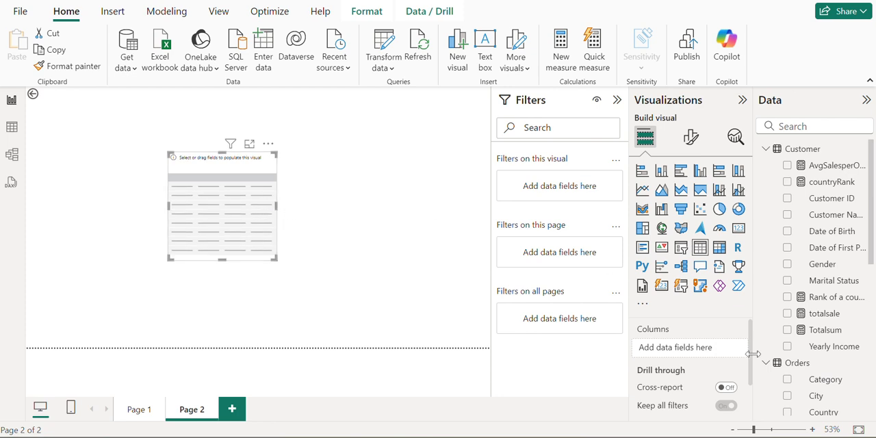
{"action": "scroll", "coordinate": [834, 369], "scroll_direction": "down", "scroll_amount": 2}
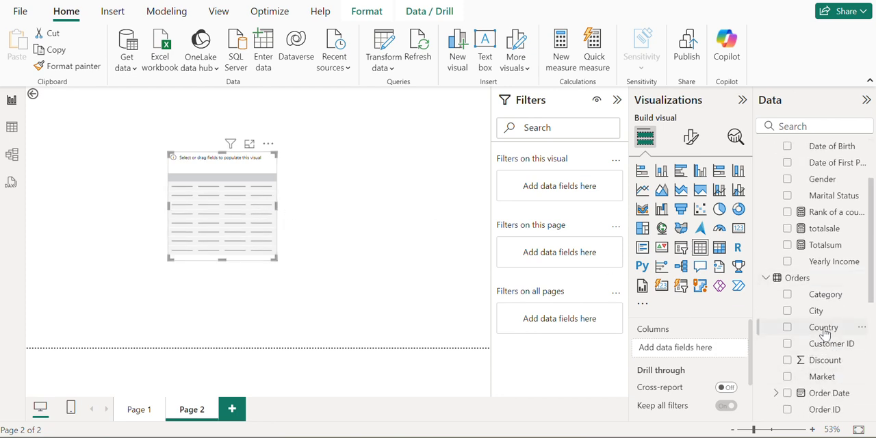
{"action": "left_click_drag", "start_coordinate": [824, 332], "coordinate": [701, 359]}
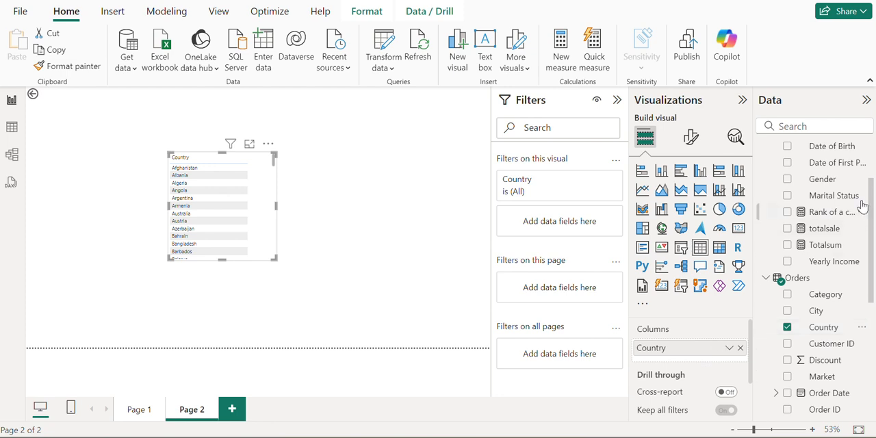
Add the countryRank measure as the second column of the table and enlarge the visual
{"action": "scroll", "coordinate": [836, 199], "scroll_direction": "up", "scroll_amount": 1}
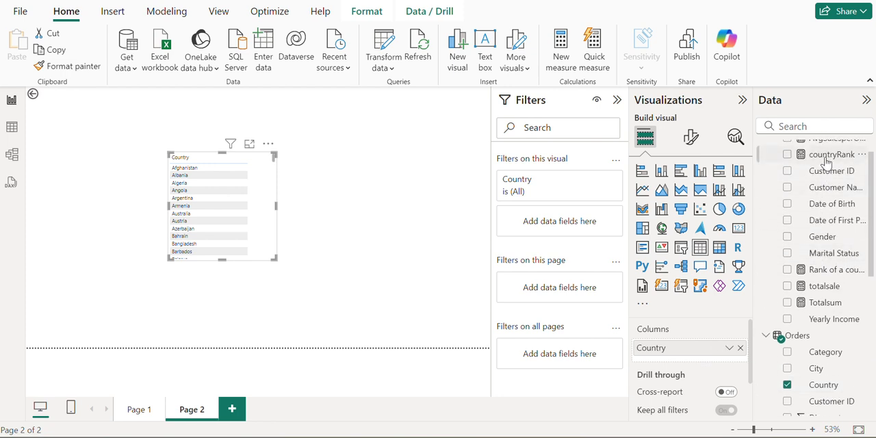
{"action": "left_click_drag", "start_coordinate": [828, 156], "coordinate": [699, 369]}
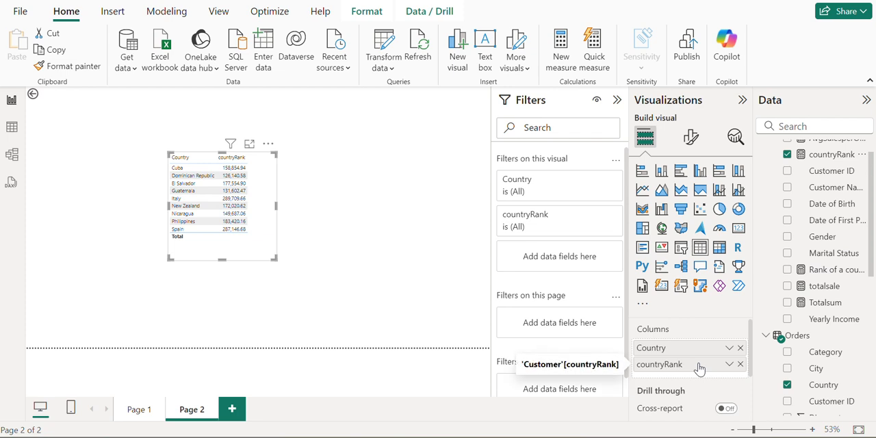
{"action": "left_click_drag", "start_coordinate": [273, 257], "coordinate": [337, 282]}
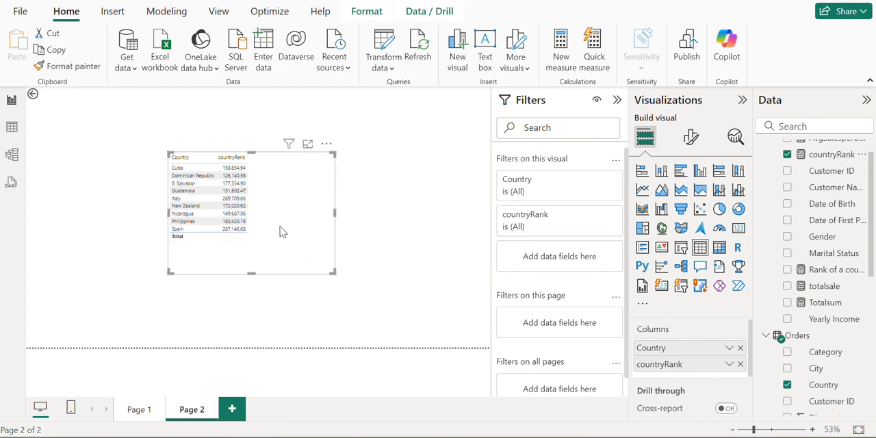
{"action": "left_click_drag", "start_coordinate": [281, 228], "coordinate": [297, 219]}
Open the table visual in focus mode and sort it by countryRank in descending order
{"action": "scroll", "coordinate": [299, 219], "scroll_direction": "up", "scroll_amount": 8}
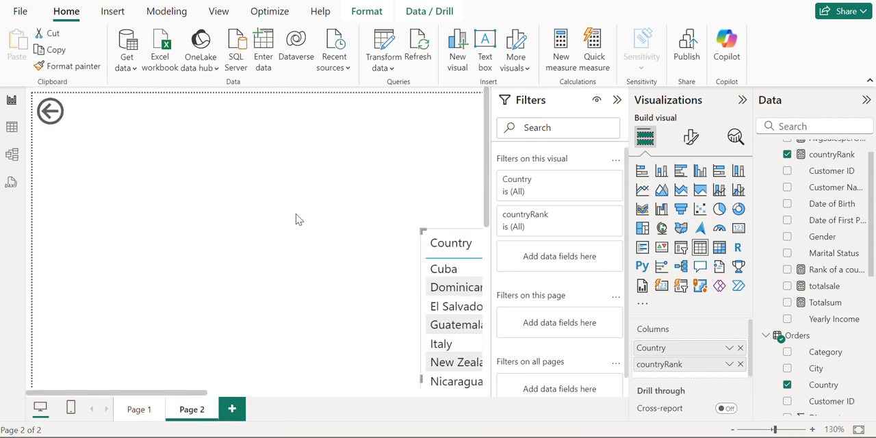
{"action": "scroll", "coordinate": [299, 220], "scroll_direction": "down", "scroll_amount": 7}
{"action": "scroll", "coordinate": [298, 220], "scroll_direction": "up", "scroll_amount": 8}
{"action": "scroll", "coordinate": [299, 220], "scroll_direction": "down", "scroll_amount": 5}
{"action": "scroll", "coordinate": [299, 220], "scroll_direction": "down", "scroll_amount": 1}
{"action": "scroll", "coordinate": [299, 220], "scroll_direction": "right", "scroll_amount": 3}
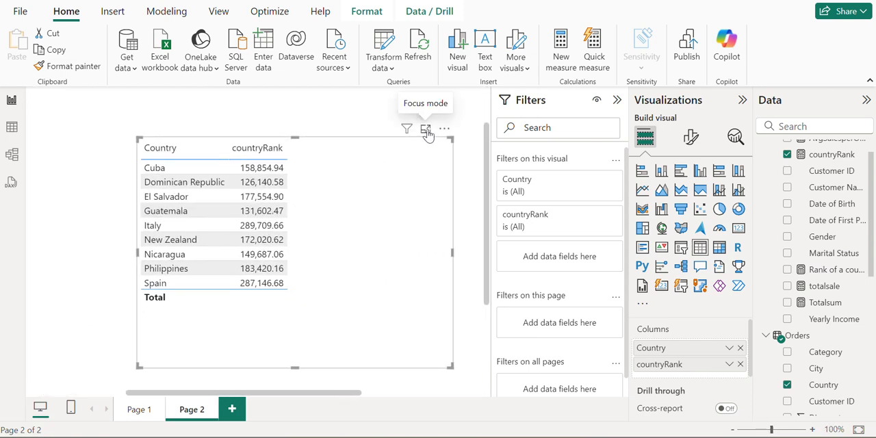
{"action": "left_click", "coordinate": [426, 132]}
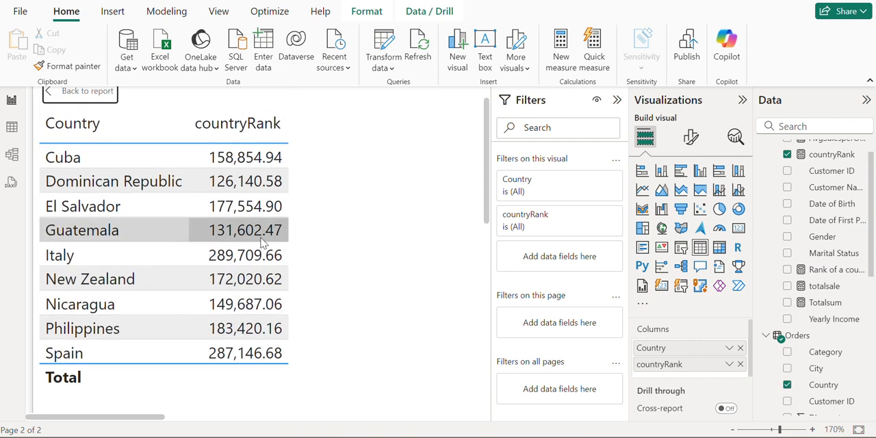
{"action": "scroll", "coordinate": [262, 239], "scroll_direction": "up", "scroll_amount": 1}
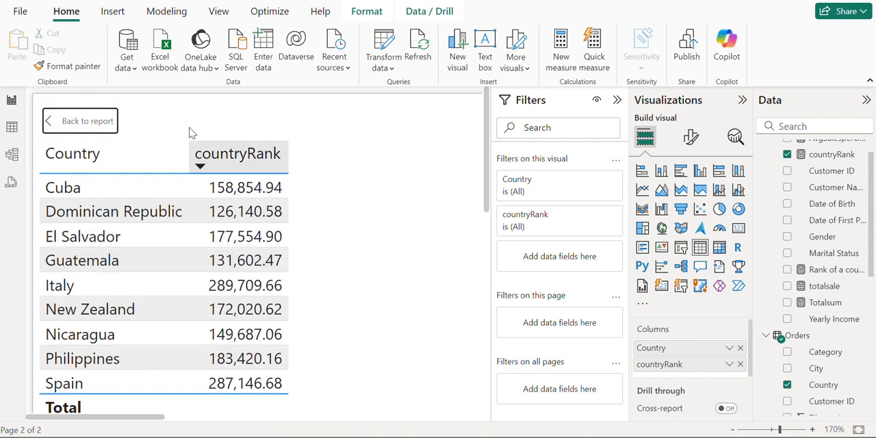
{"action": "left_click", "coordinate": [201, 169]}
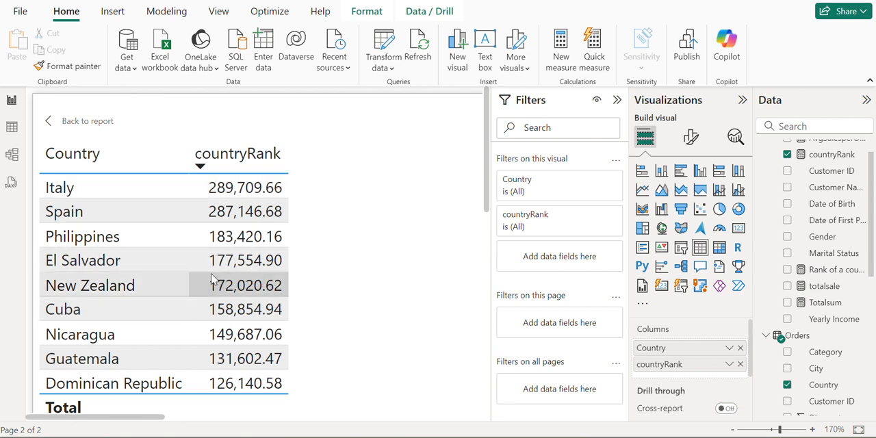
Convert the table into a stacked column chart of countryRank by Country
{"action": "left_click", "coordinate": [661, 170]}
{"action": "scroll", "coordinate": [354, 286], "scroll_direction": "down", "scroll_amount": 3}
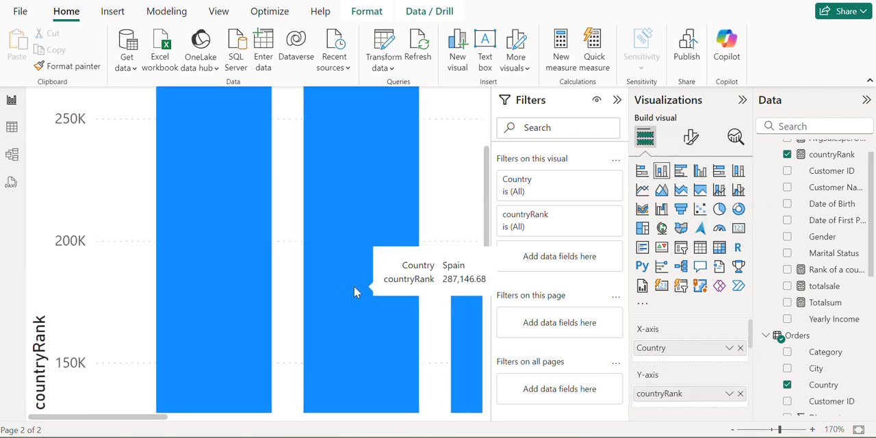
{"action": "scroll", "coordinate": [353, 286], "scroll_direction": "right", "scroll_amount": 1}
{"action": "scroll", "coordinate": [335, 311], "scroll_direction": "down", "scroll_amount": 10}
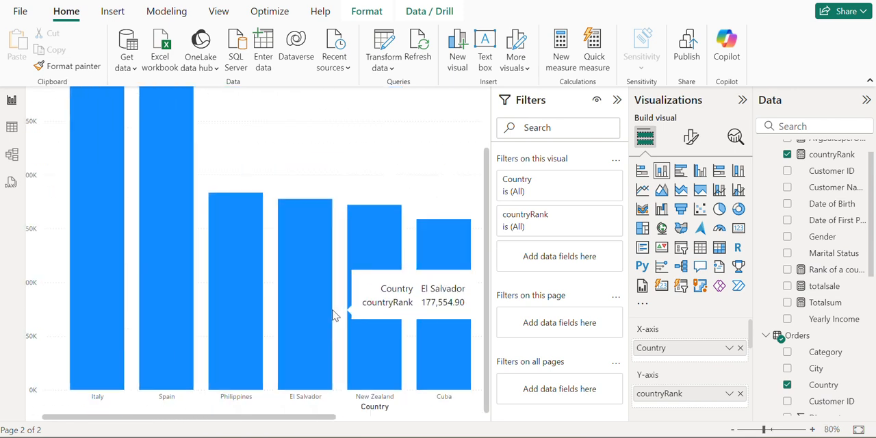
{"action": "scroll", "coordinate": [335, 316], "scroll_direction": "down", "scroll_amount": 1}
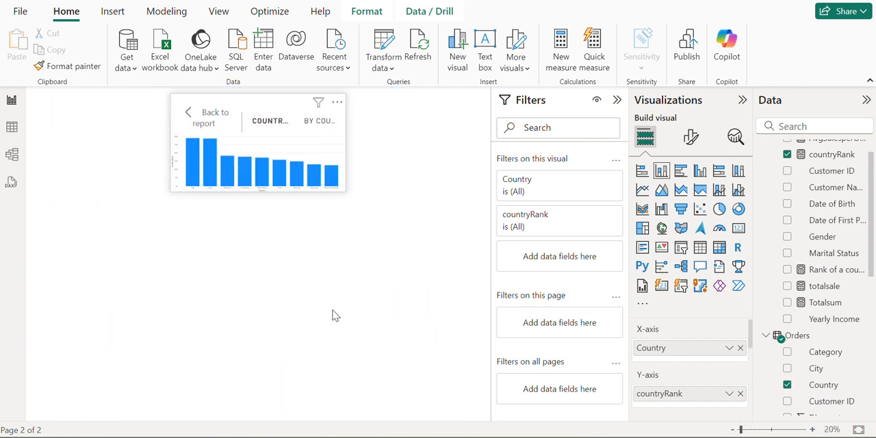
{"action": "scroll", "coordinate": [331, 325], "scroll_direction": "up", "scroll_amount": 3}
{"action": "scroll", "coordinate": [330, 325], "scroll_direction": "down", "scroll_amount": 2}
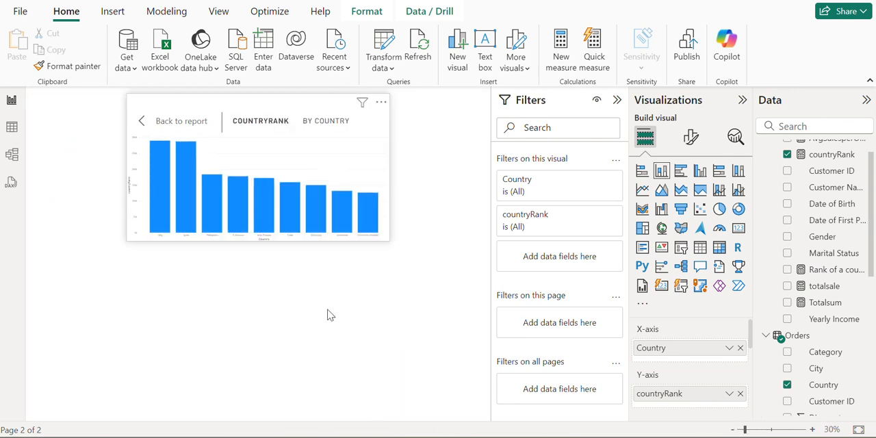
{"action": "left_click", "coordinate": [754, 430]}
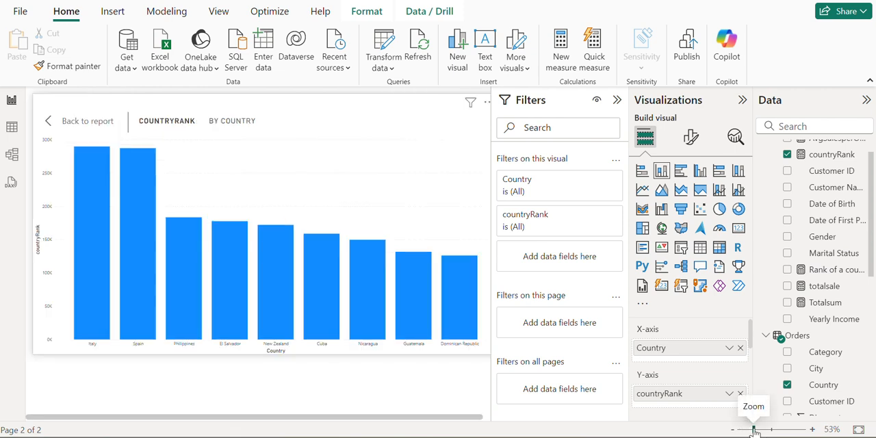